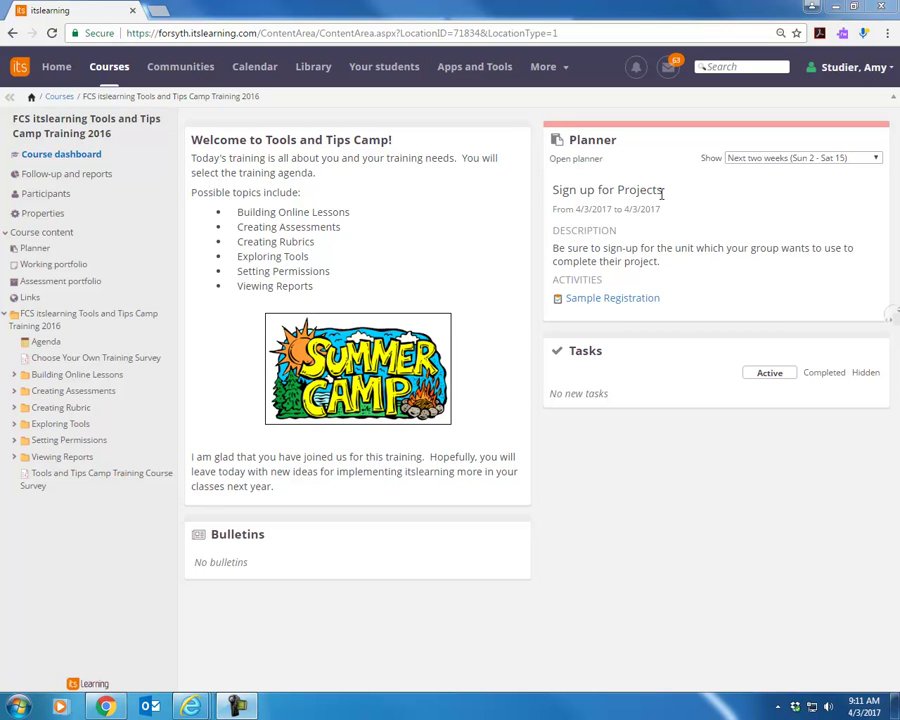
Open the Sample Registration activity from the course planner and register for Unit 2
{"action": "left_click", "coordinate": [614, 303]}
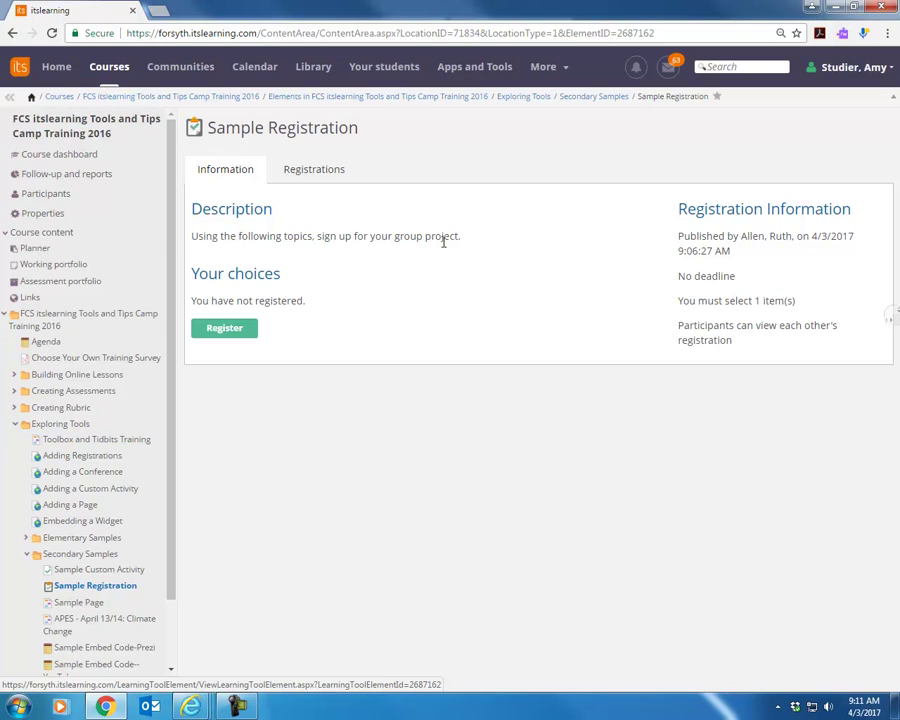
{"action": "left_click", "coordinate": [238, 331]}
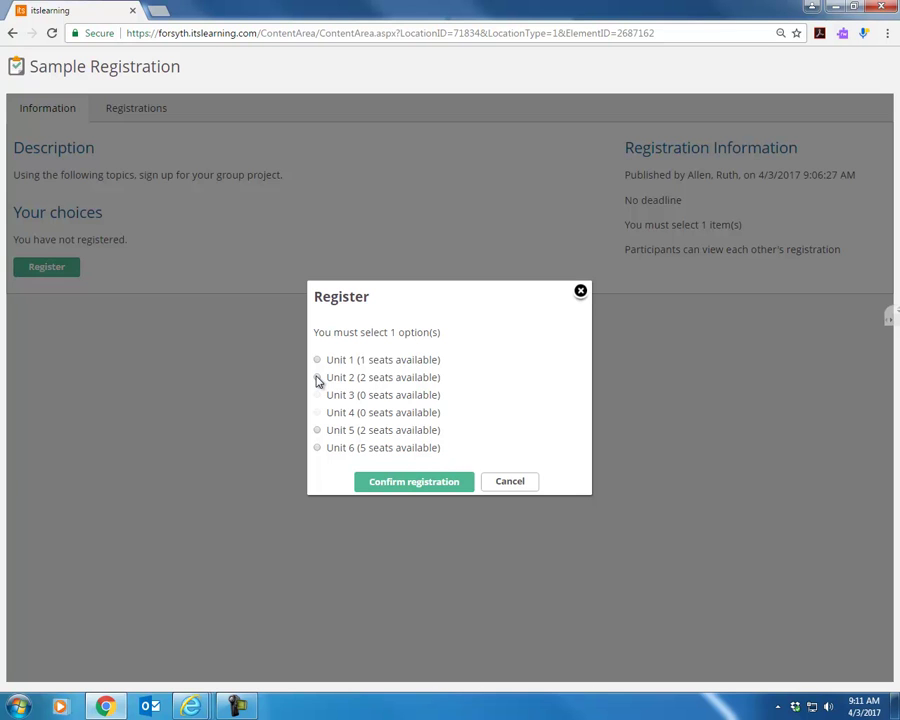
{"action": "left_click", "coordinate": [317, 378]}
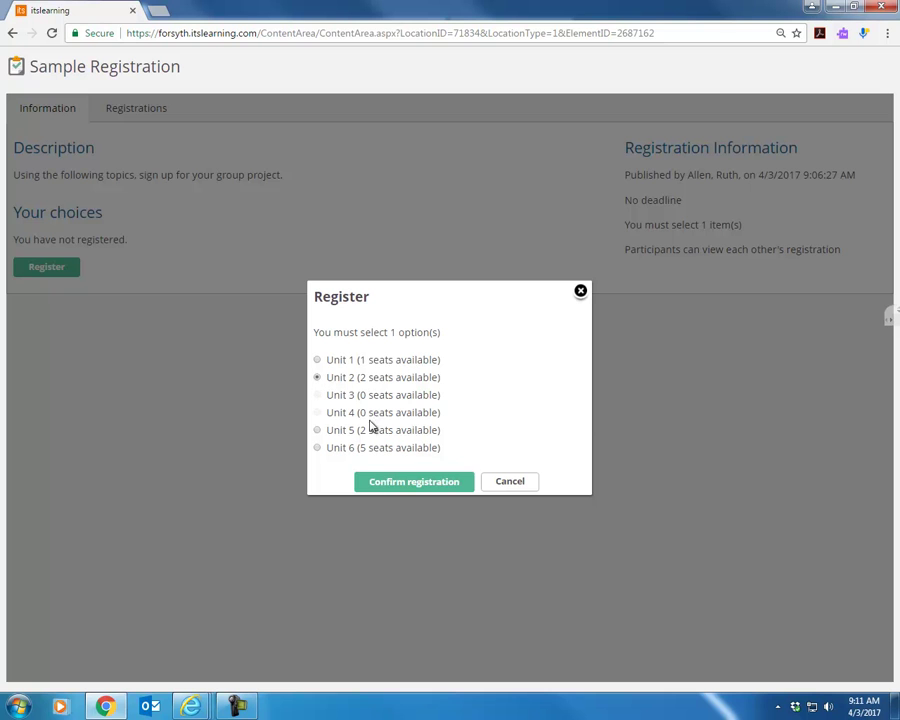
{"action": "left_click", "coordinate": [413, 482]}
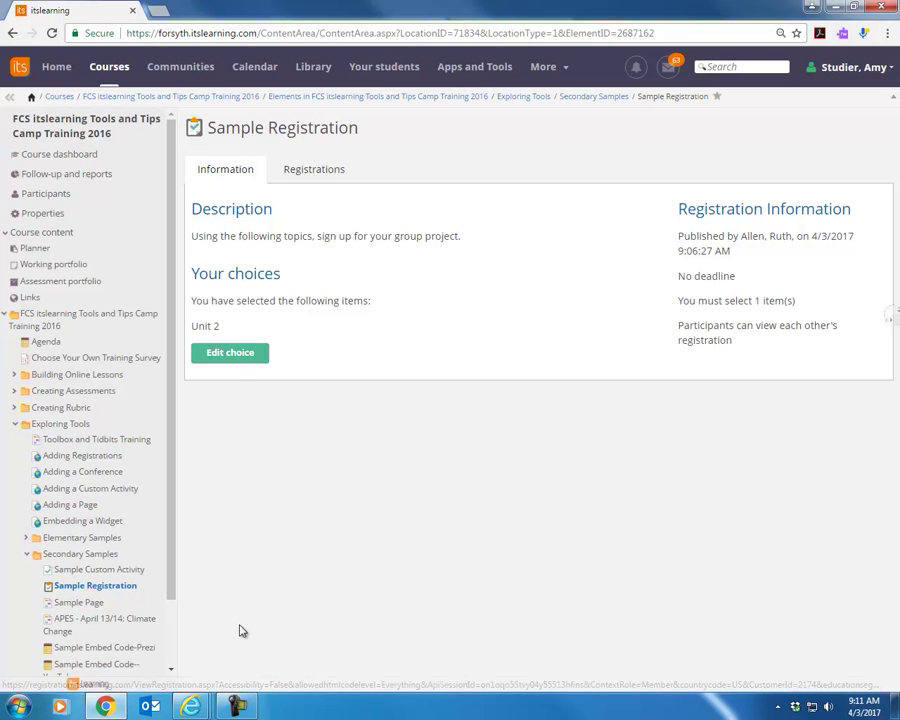
Switch to the teacher's itslearning window in Internet Explorer and view the participants registered for Unit 2 in Sample Registration
{"action": "mouse_move", "coordinate": [190, 708]}
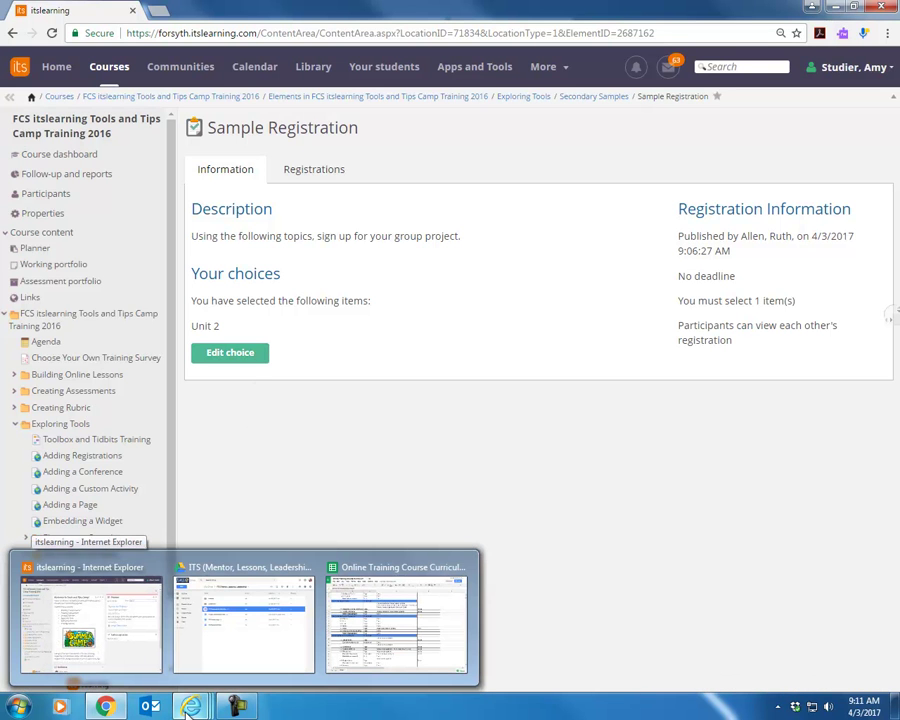
{"action": "left_click", "coordinate": [132, 643]}
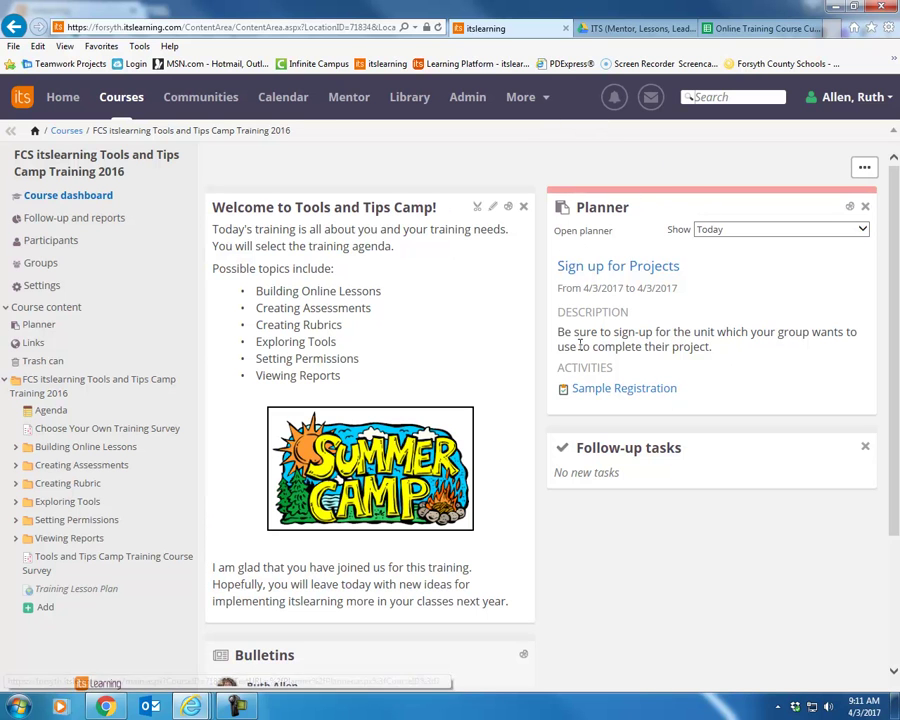
{"action": "left_click", "coordinate": [592, 399]}
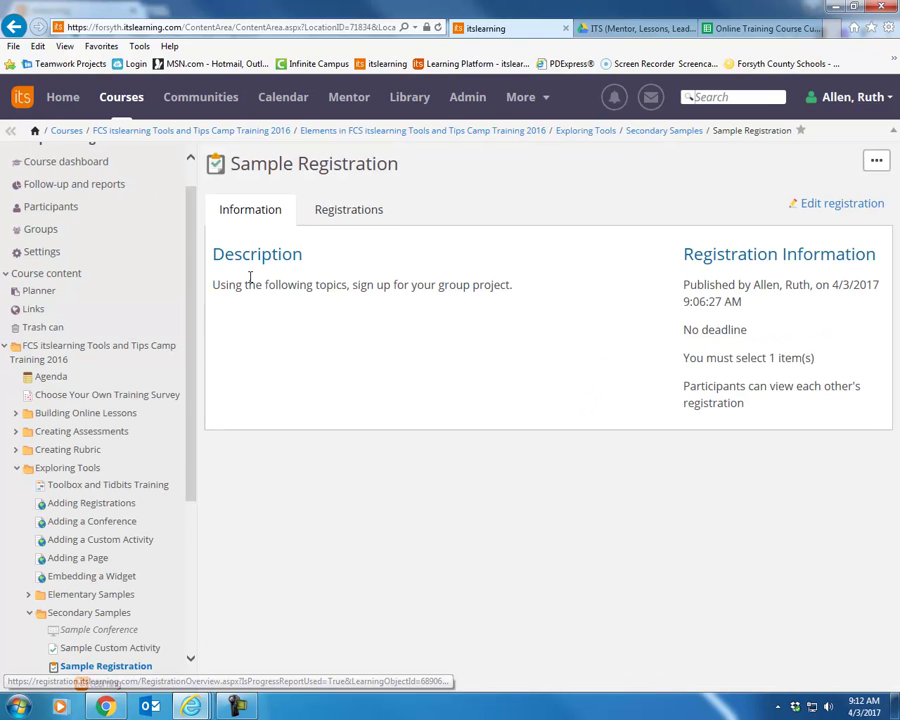
{"action": "left_click", "coordinate": [350, 217]}
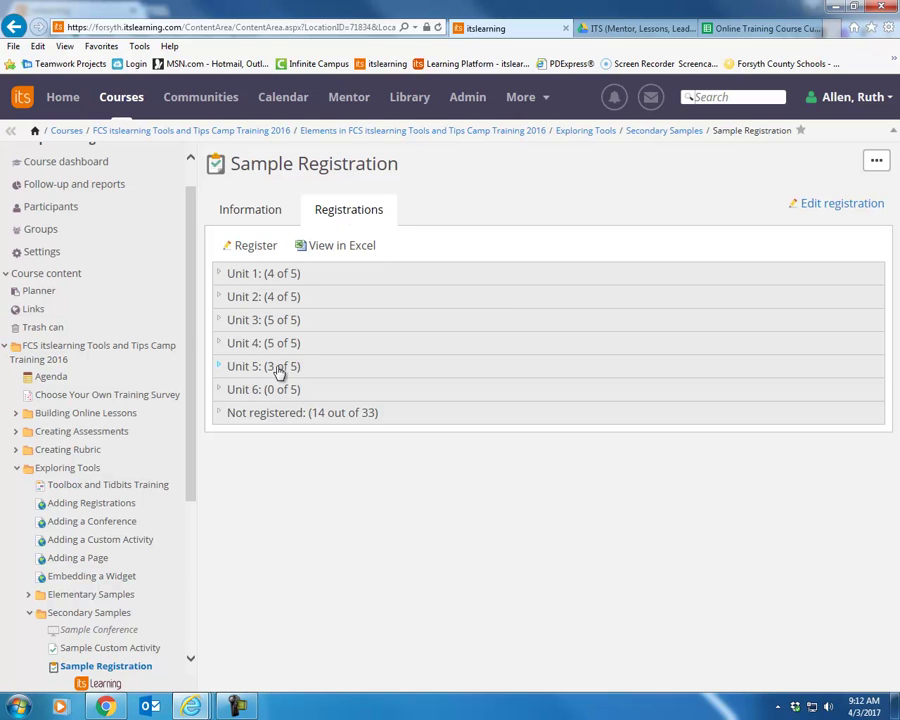
{"action": "left_click", "coordinate": [220, 298]}
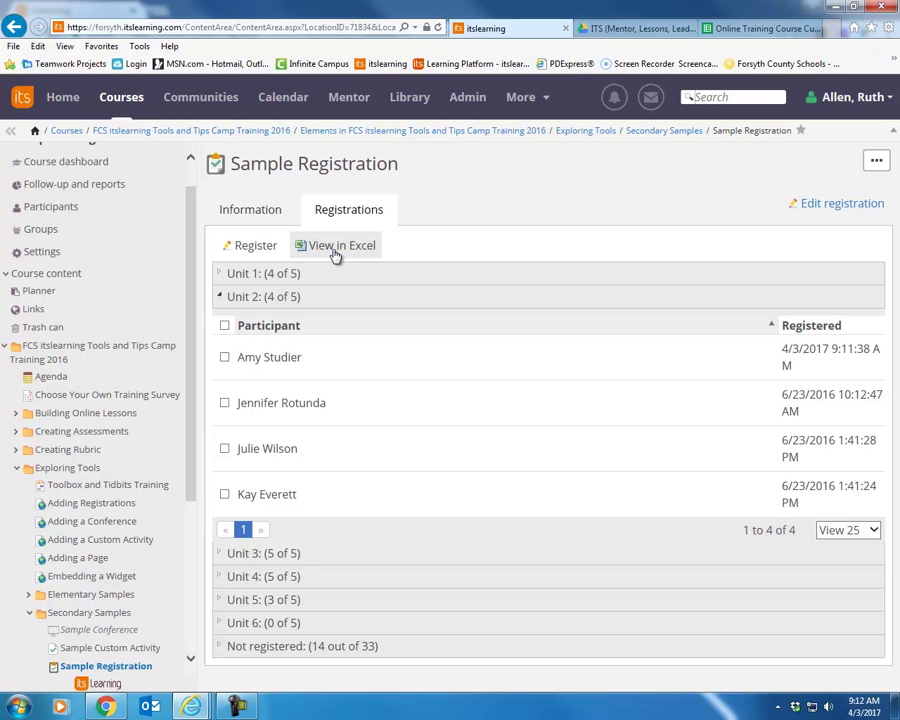
Add a new Registration activity to the course's main folder
{"action": "left_click_drag", "start_coordinate": [193, 350], "coordinate": [208, 517]}
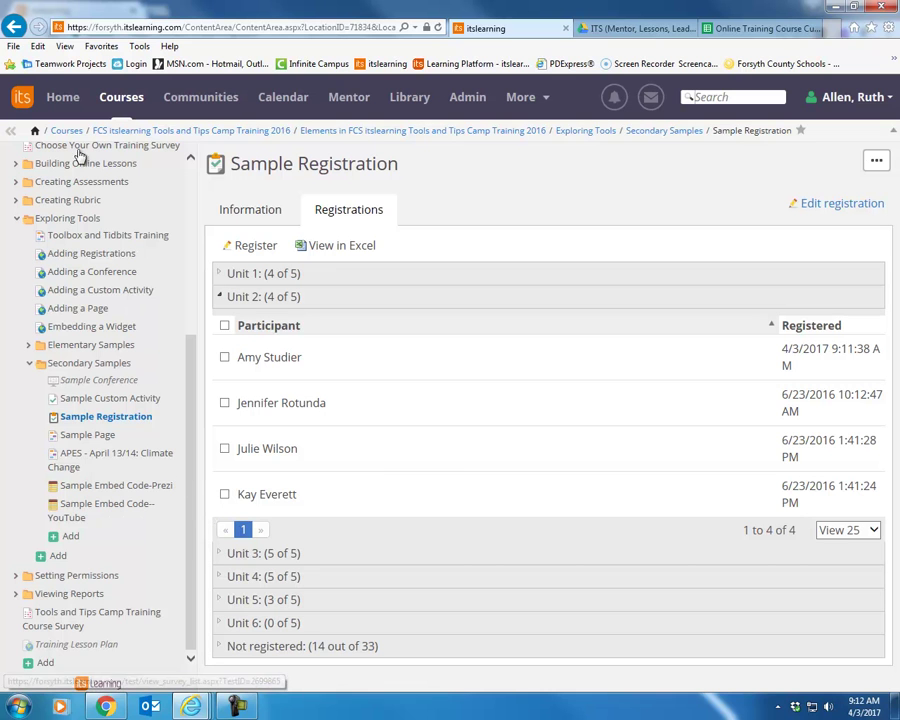
{"action": "left_click", "coordinate": [40, 668]}
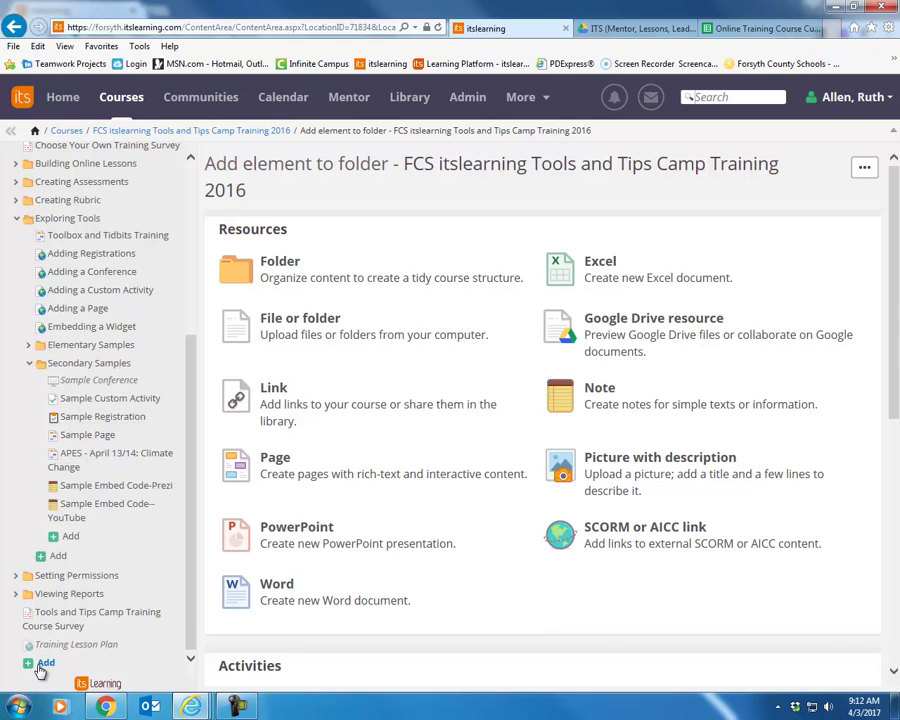
{"action": "left_click_drag", "start_coordinate": [895, 300], "coordinate": [895, 503]}
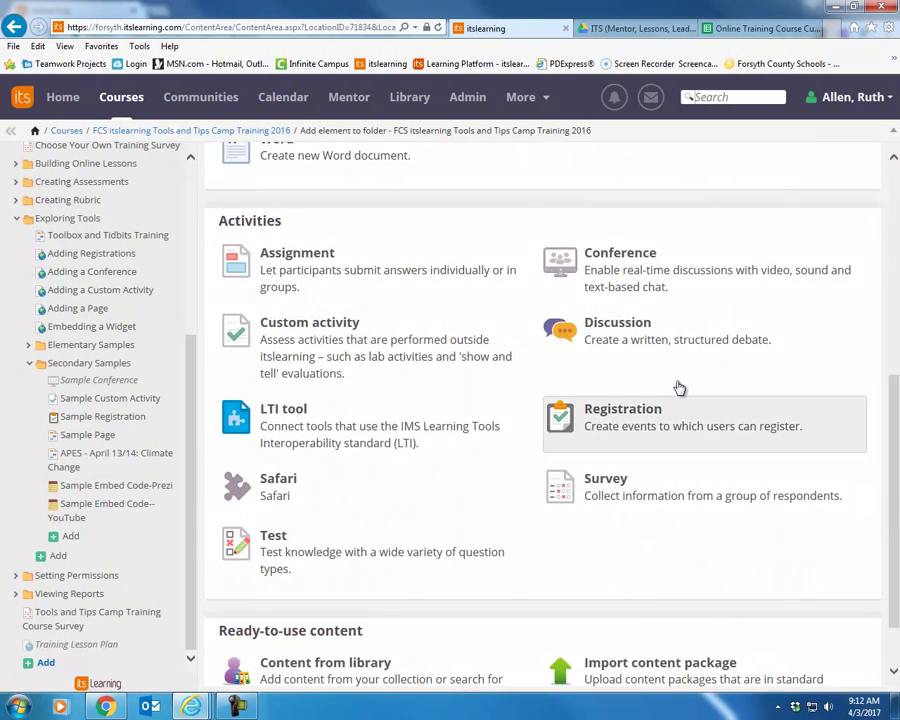
{"action": "left_click", "coordinate": [618, 422]}
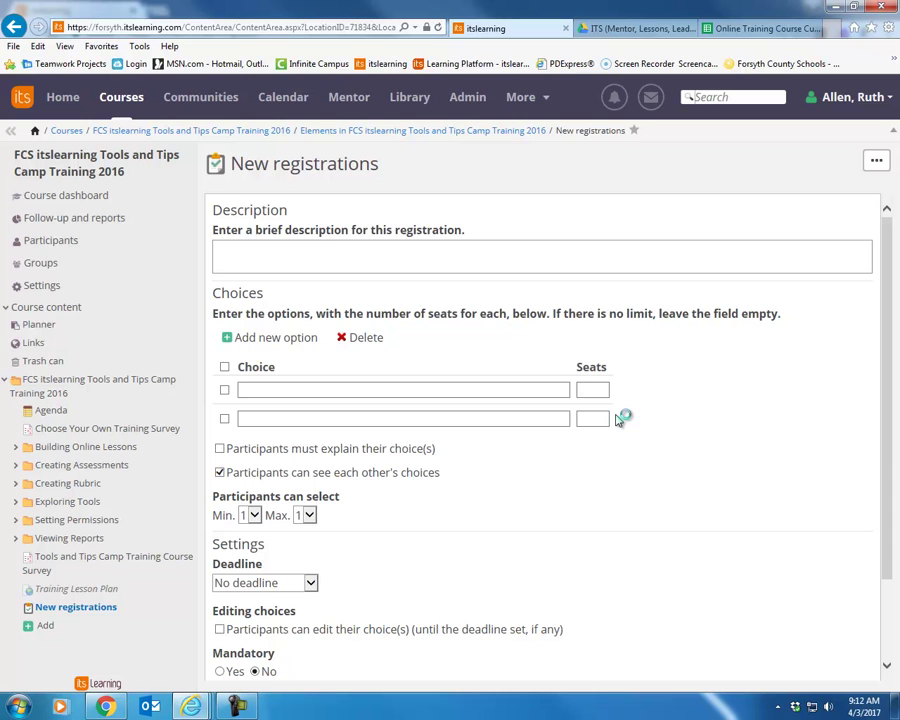
Title the new registration "Sign-up for Help Sessions"
{"action": "left_click", "coordinate": [375, 173]}
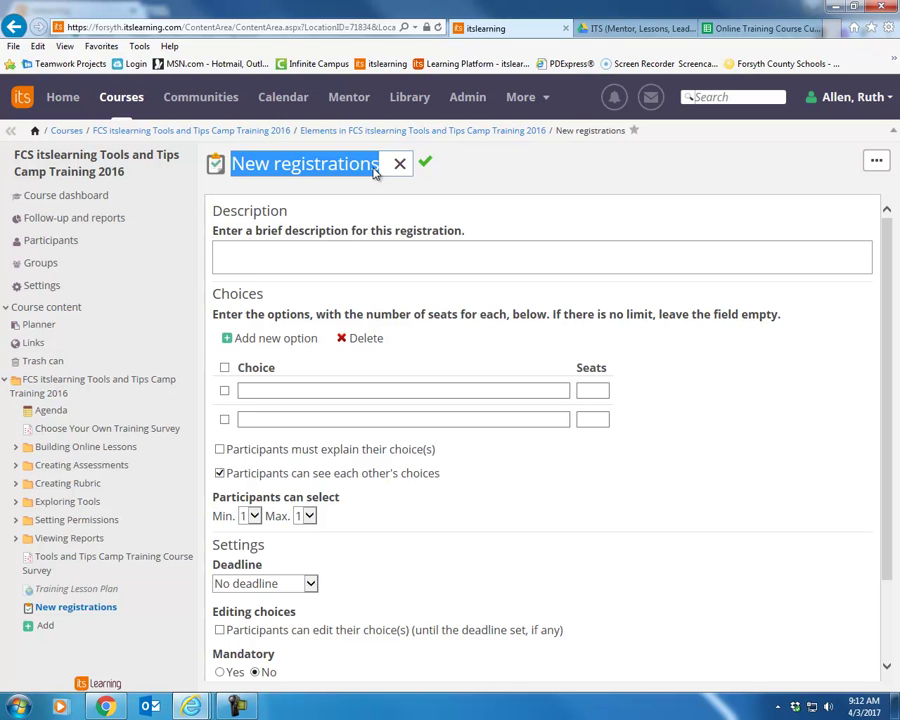
{"action": "type", "text": "Si"}
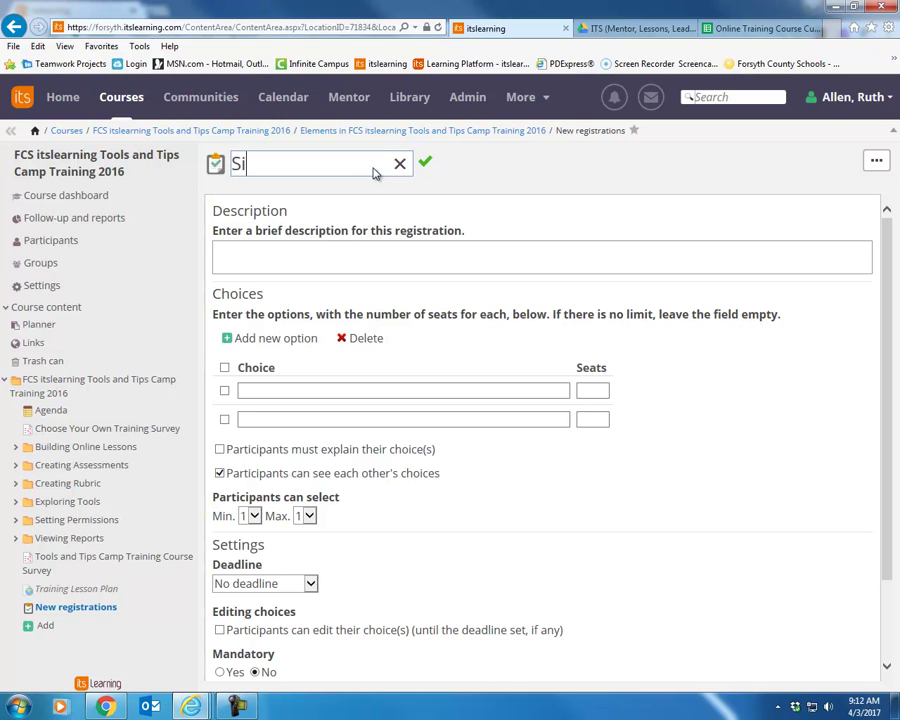
{"action": "type", "text": "gn-up fo"}
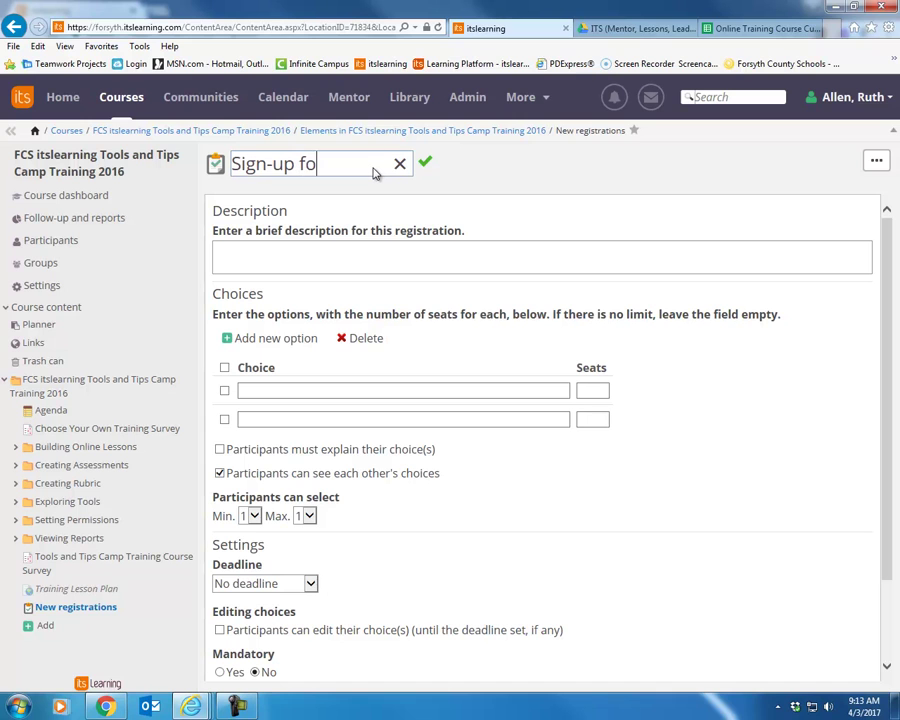
{"action": "type", "text": "r Help Sessions"}
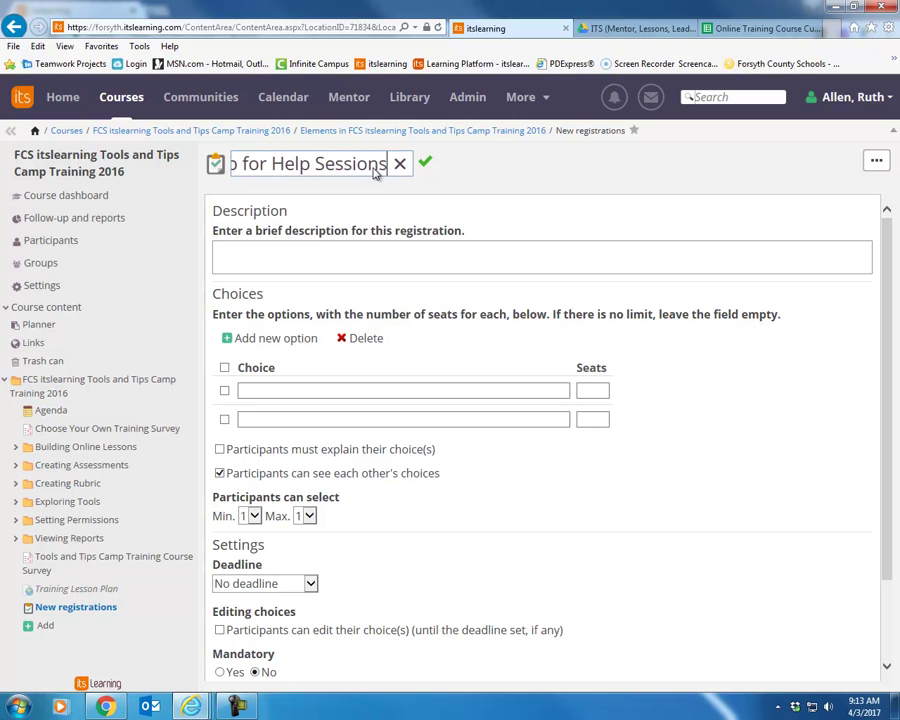
{"action": "left_click", "coordinate": [375, 246]}
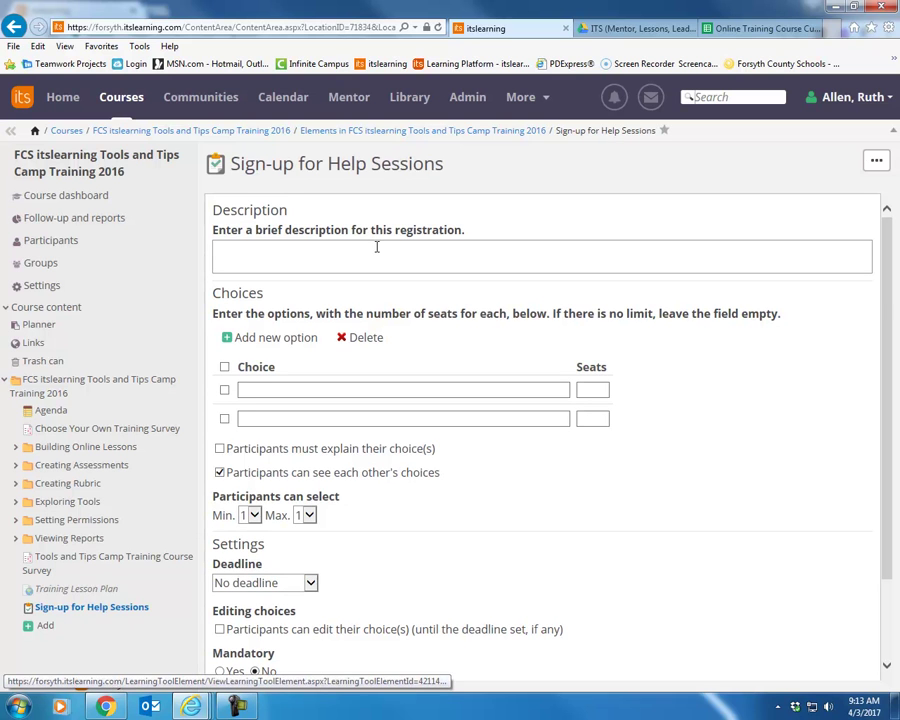
Fill in the choices "Monday Morning at 7:30" and "Monday Afternoon at 3:45" with 5 seats each
{"action": "left_click", "coordinate": [293, 390]}
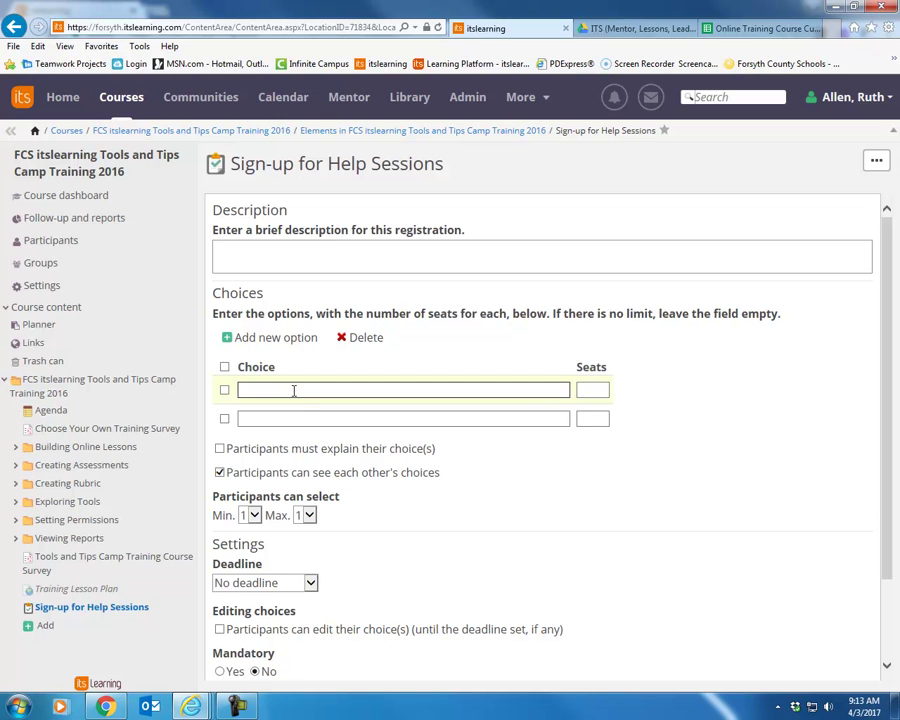
{"action": "type", "text": "Monday Morning at 7:30"}
{"action": "left_click", "coordinate": [301, 418]}
{"action": "type", "text": "Monday "}
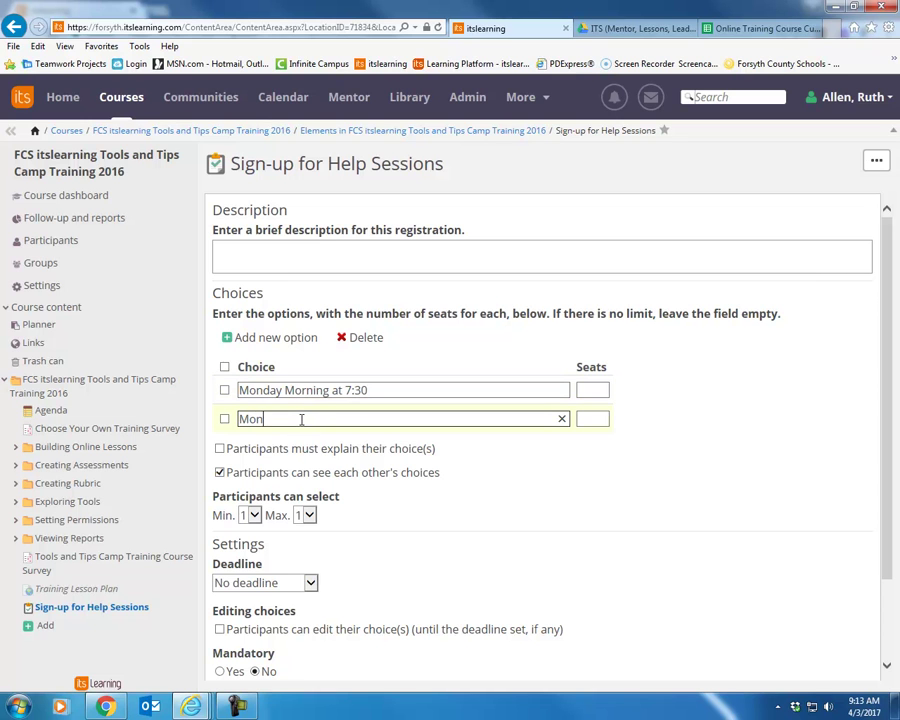
{"action": "type", "text": "Afternoon at 3:45"}
{"action": "left_click", "coordinate": [593, 390]}
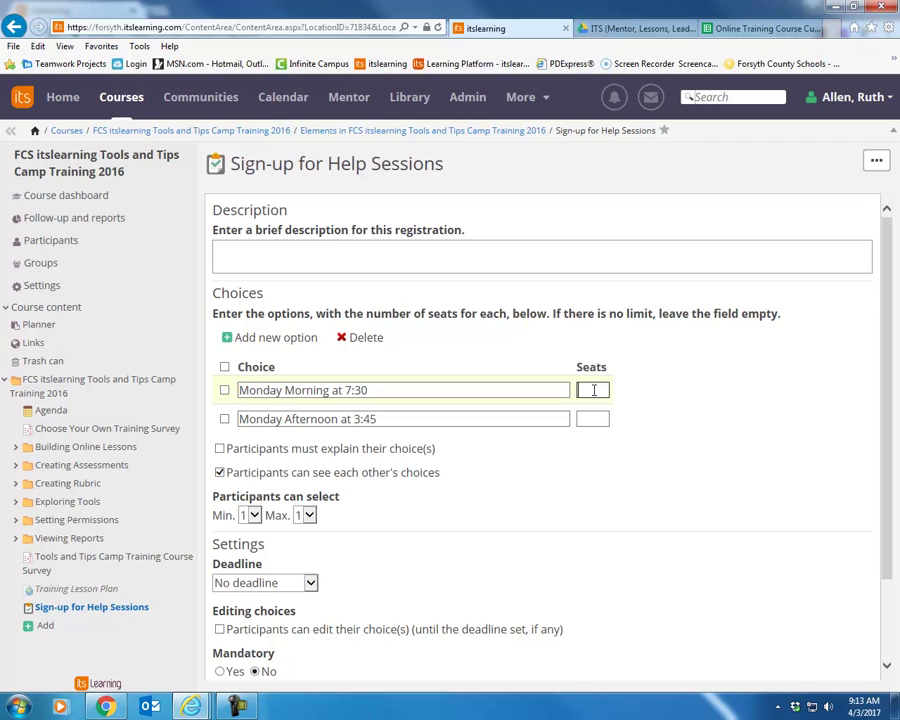
{"action": "type", "text": "5"}
{"action": "left_click", "coordinate": [602, 418]}
{"action": "type", "text": "5"}
Add a third choice, "Tuesday Morning at 7:30", with 5 seats and save the registration
{"action": "left_click", "coordinate": [245, 339]}
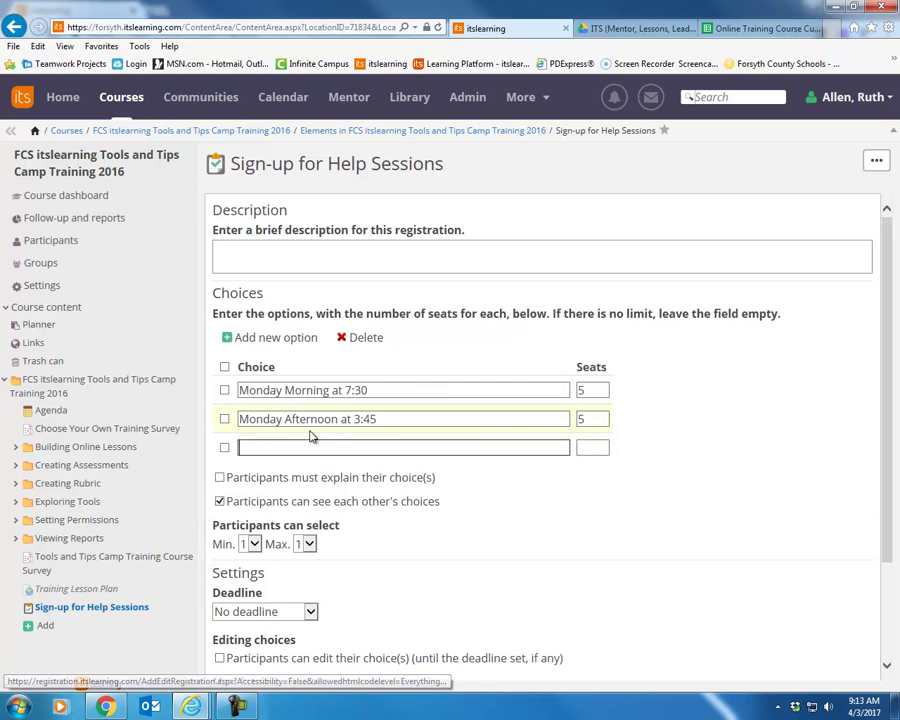
{"action": "type", "text": "Tues"}
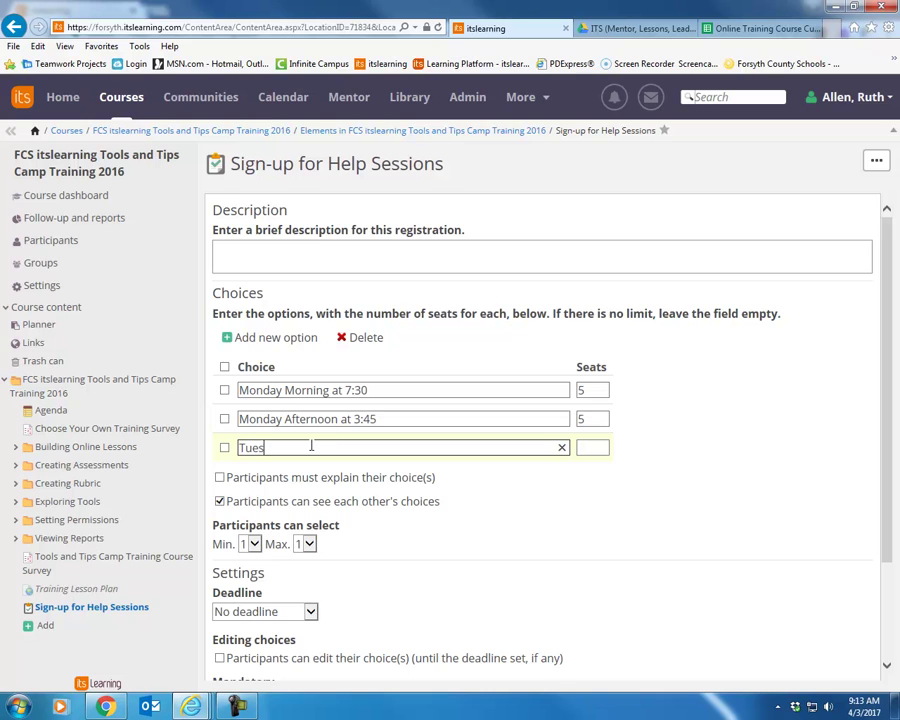
{"action": "type", "text": "day Morning at 7:30"}
{"action": "left_click", "coordinate": [599, 450]}
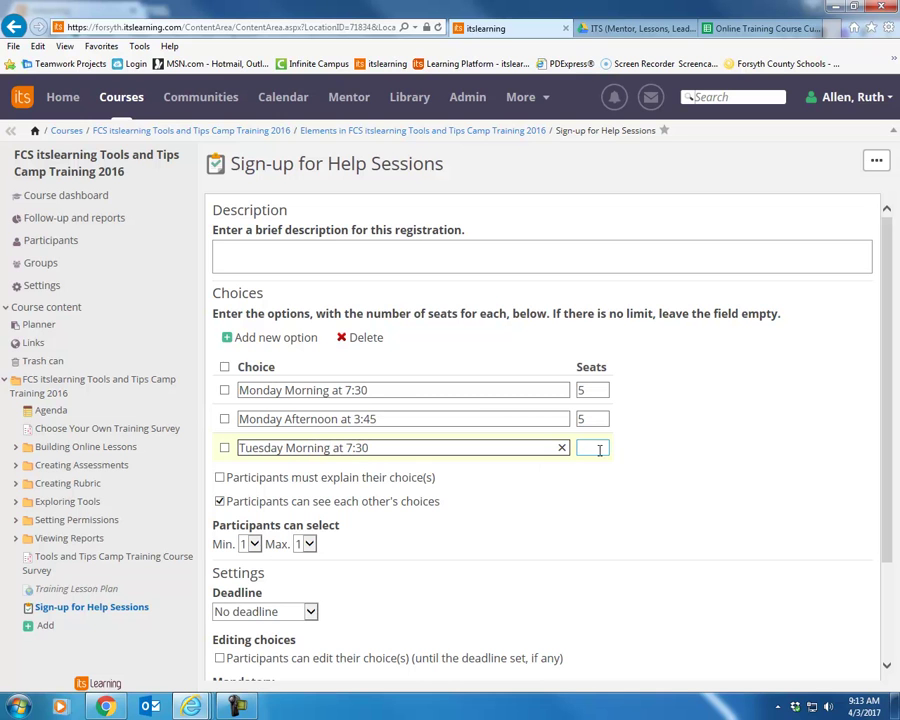
{"action": "type", "text": "5"}
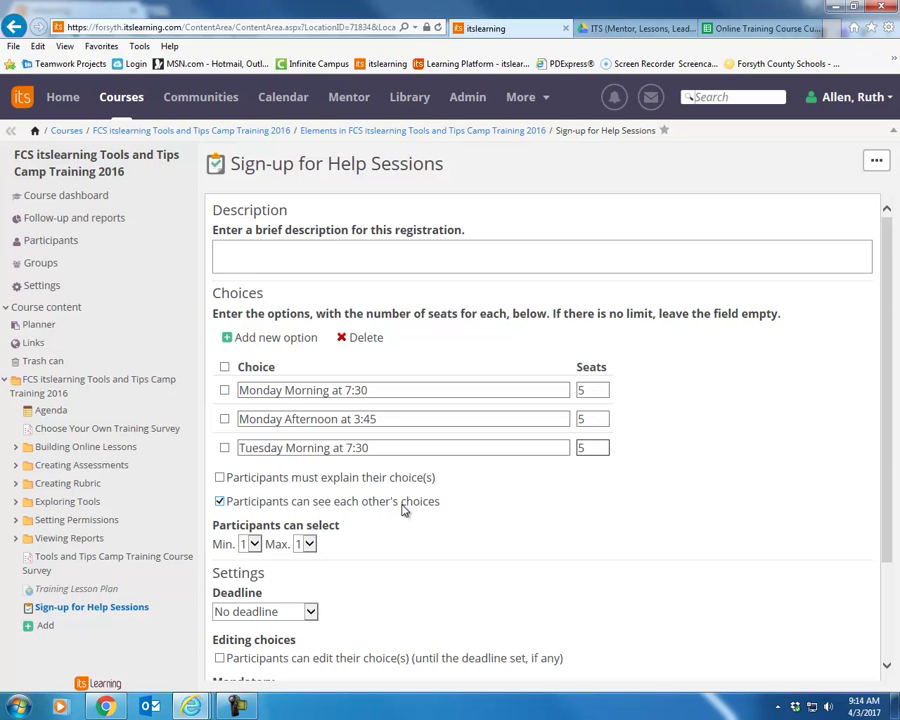
{"action": "scroll", "coordinate": [403, 510], "scroll_direction": "down", "scroll_amount": 3}
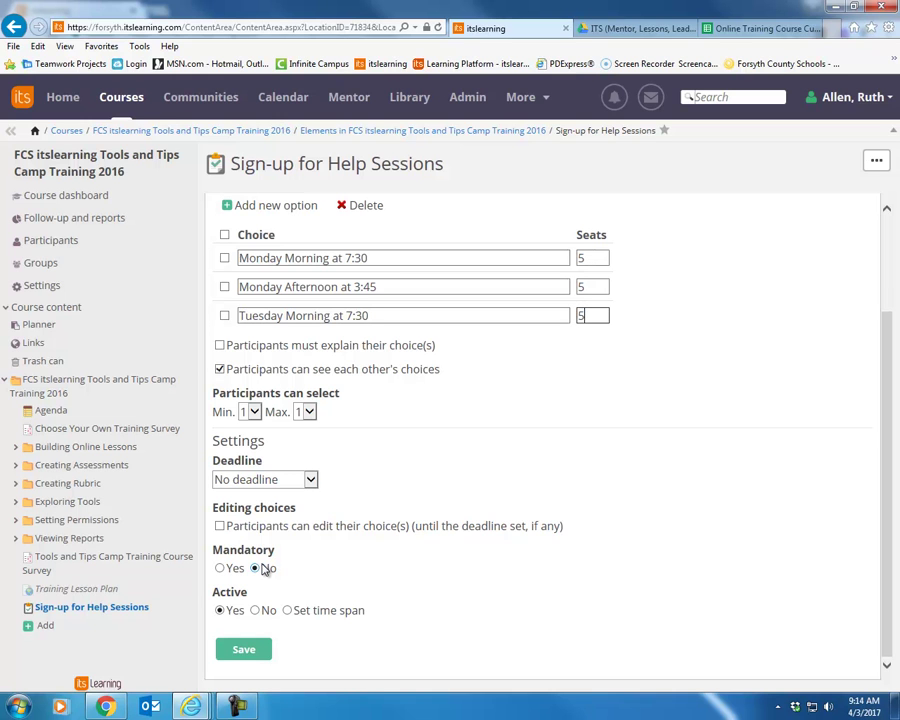
{"action": "left_click", "coordinate": [247, 651]}
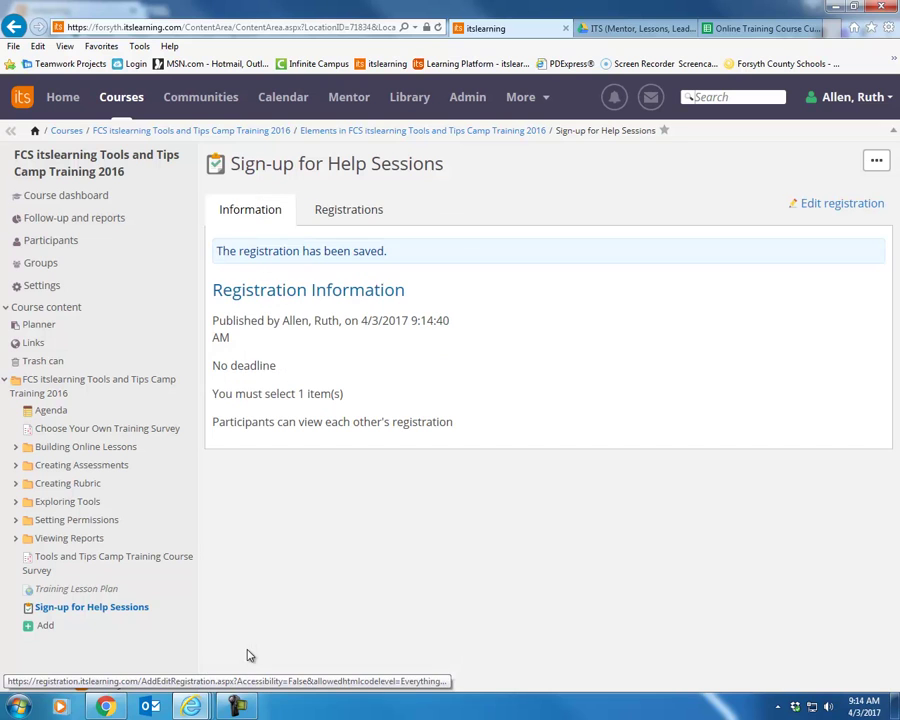